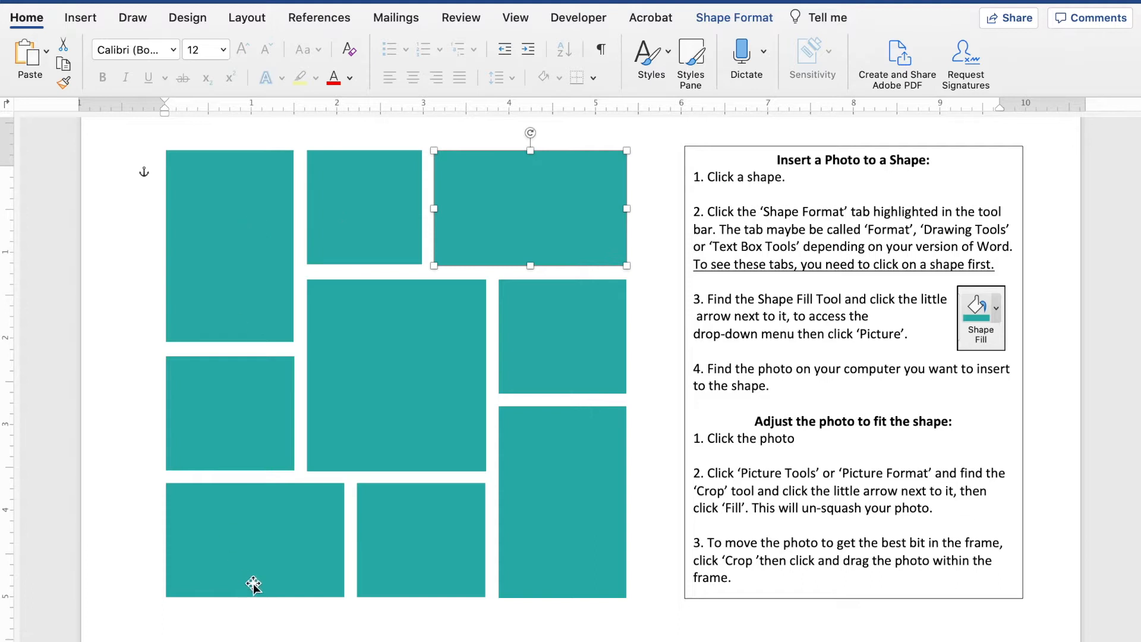
{"action": "left_click", "coordinate": [284, 210]}
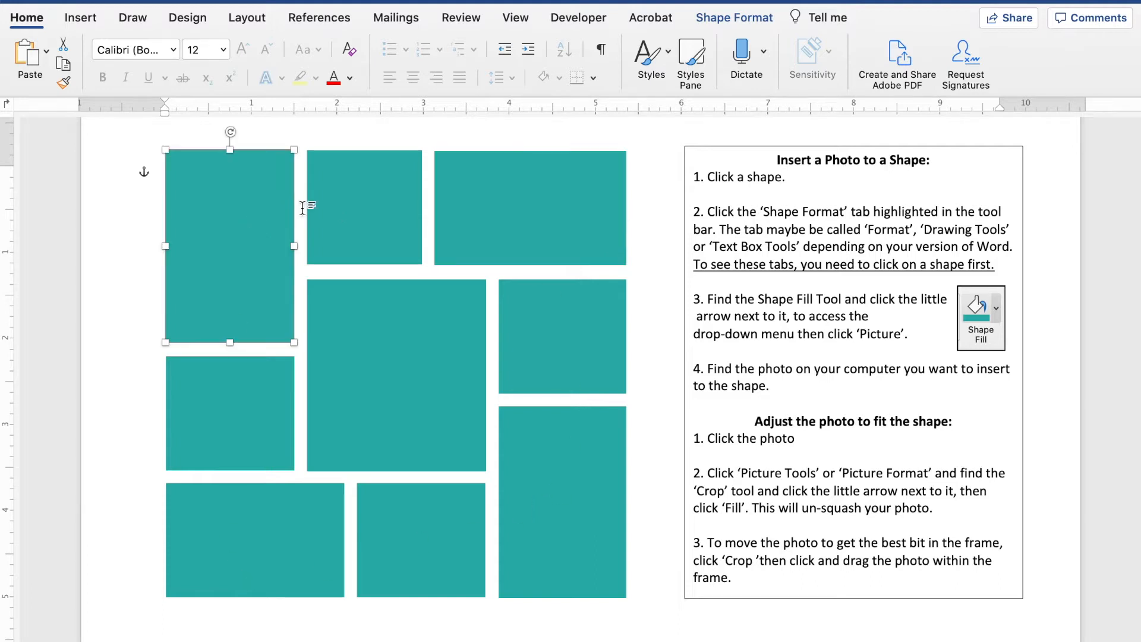
{"action": "left_click", "coordinate": [347, 208]}
{"action": "left_click", "coordinate": [495, 206]}
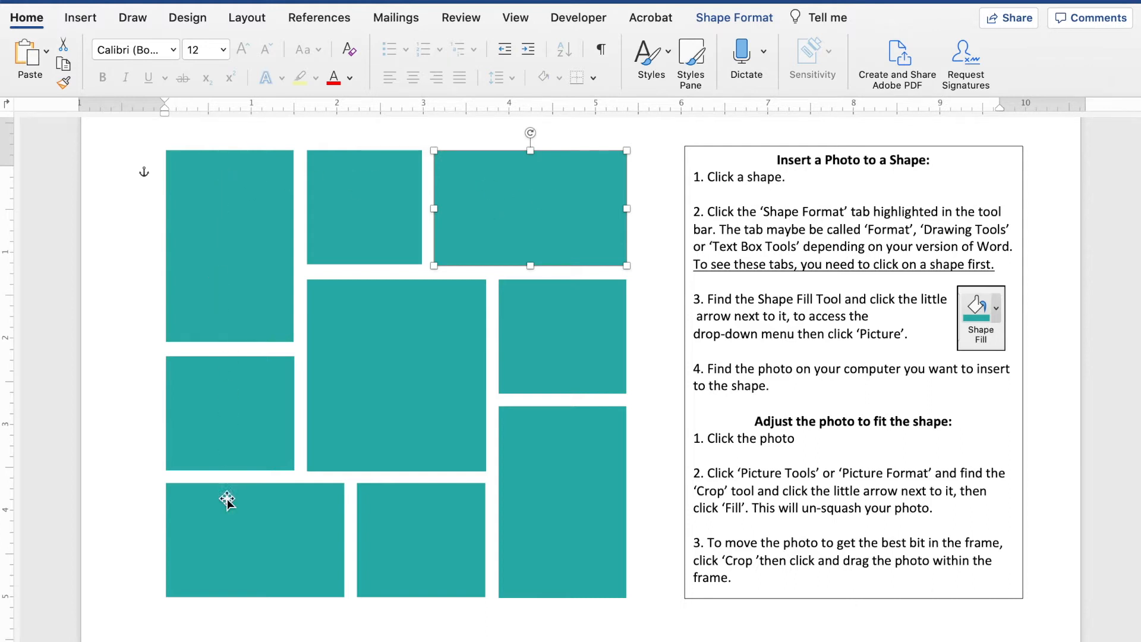
{"action": "left_click", "coordinate": [236, 292]}
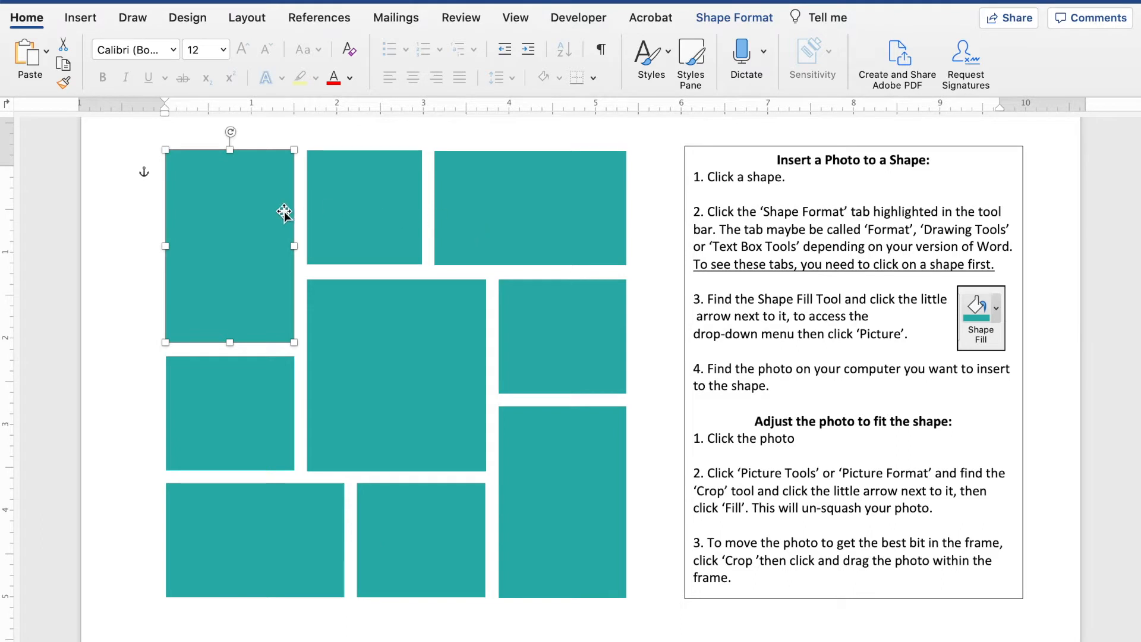
{"action": "left_click", "coordinate": [369, 214]}
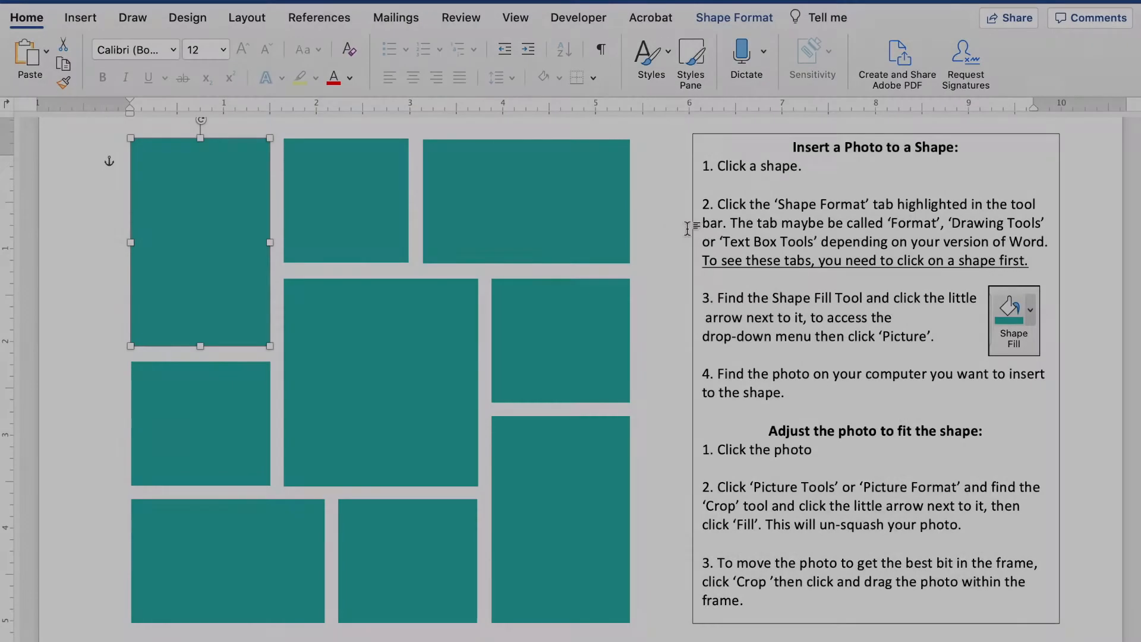
{"action": "left_click", "coordinate": [670, 224]}
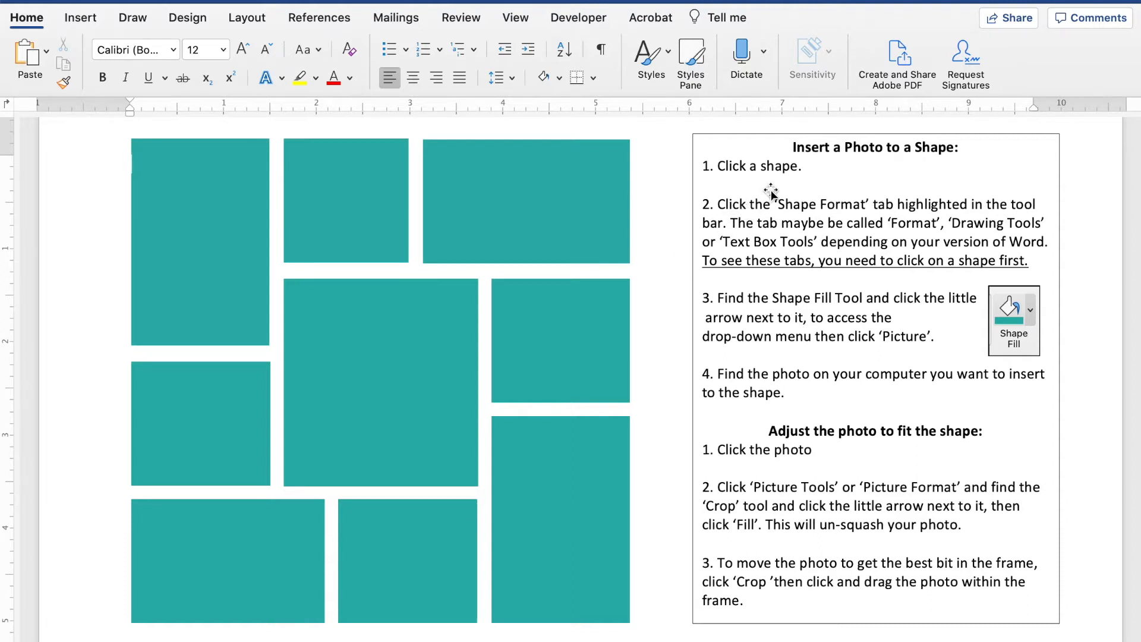
Fill the tall shape in the collage's upper-left corner with the picture Grandchildren.jpg, previewing the photo before inserting it
{"action": "left_click", "coordinate": [180, 222]}
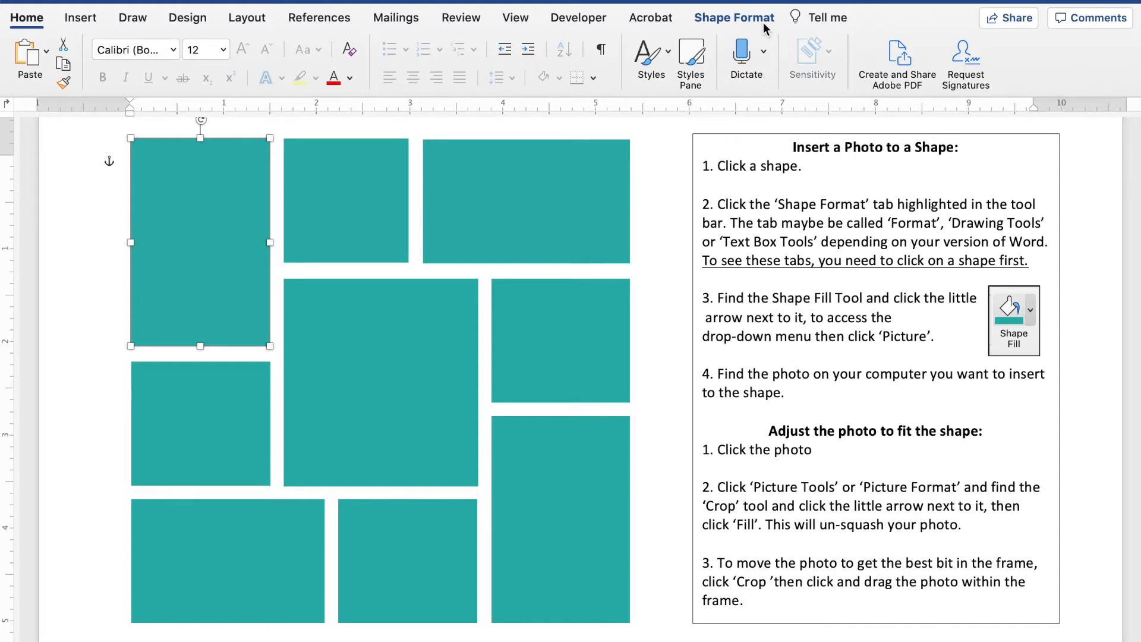
{"action": "left_click", "coordinate": [738, 19]}
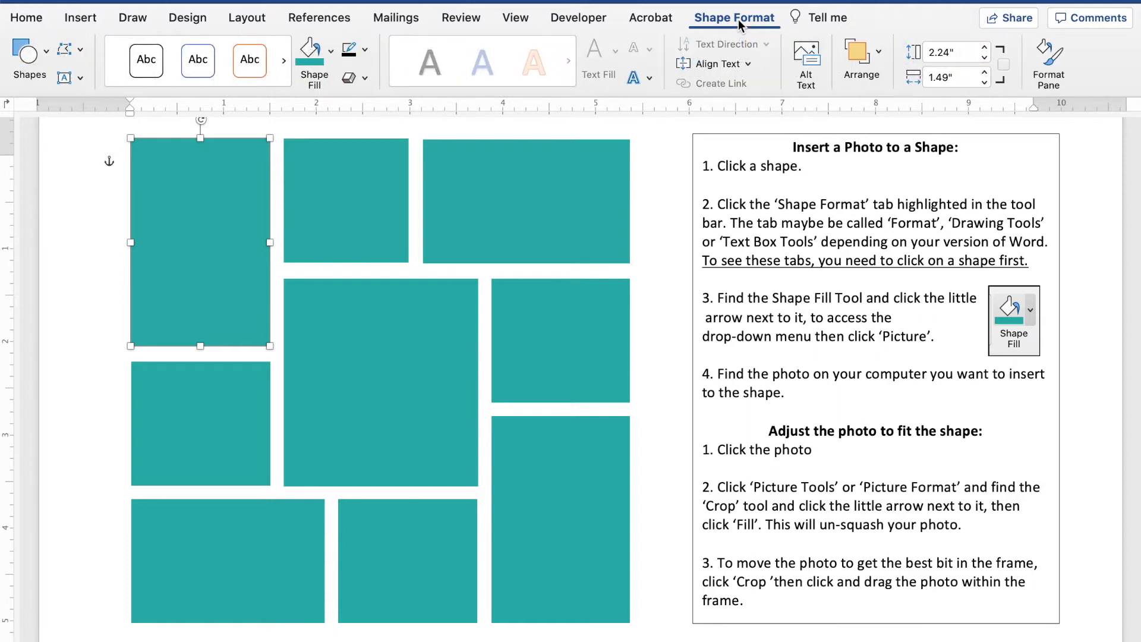
{"action": "left_click", "coordinate": [331, 52]}
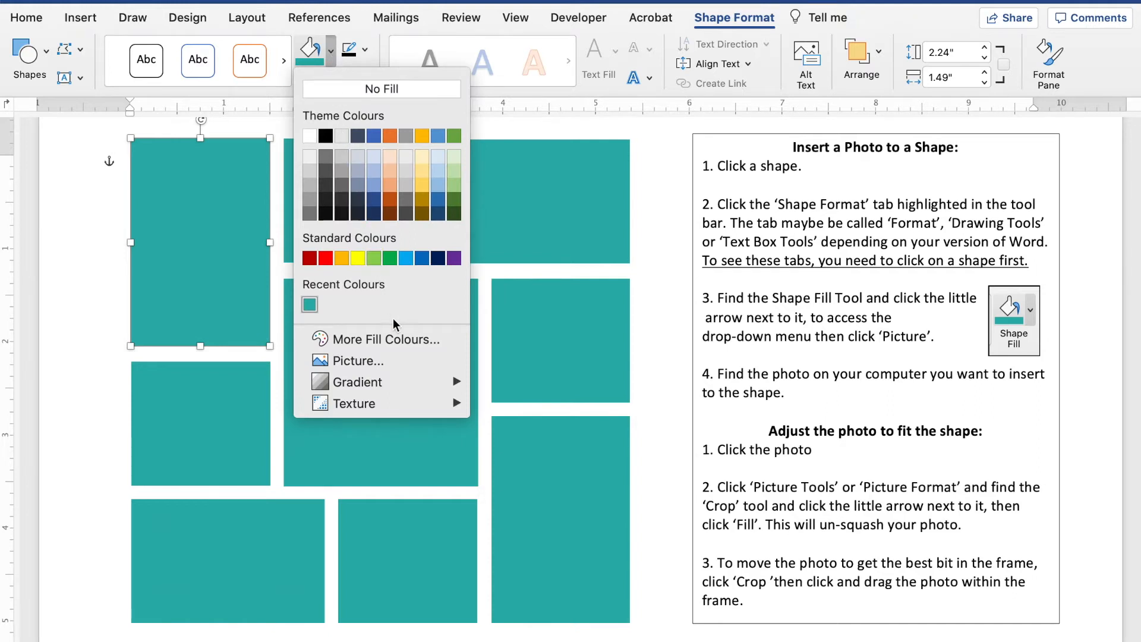
{"action": "left_click", "coordinate": [405, 362]}
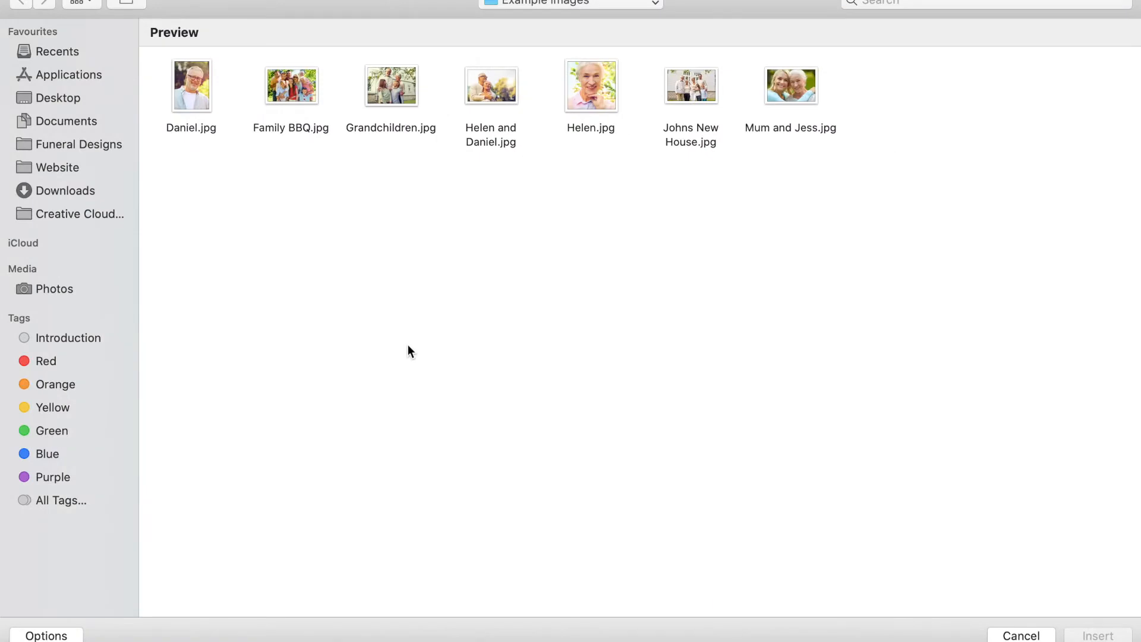
{"action": "left_click", "coordinate": [407, 95]}
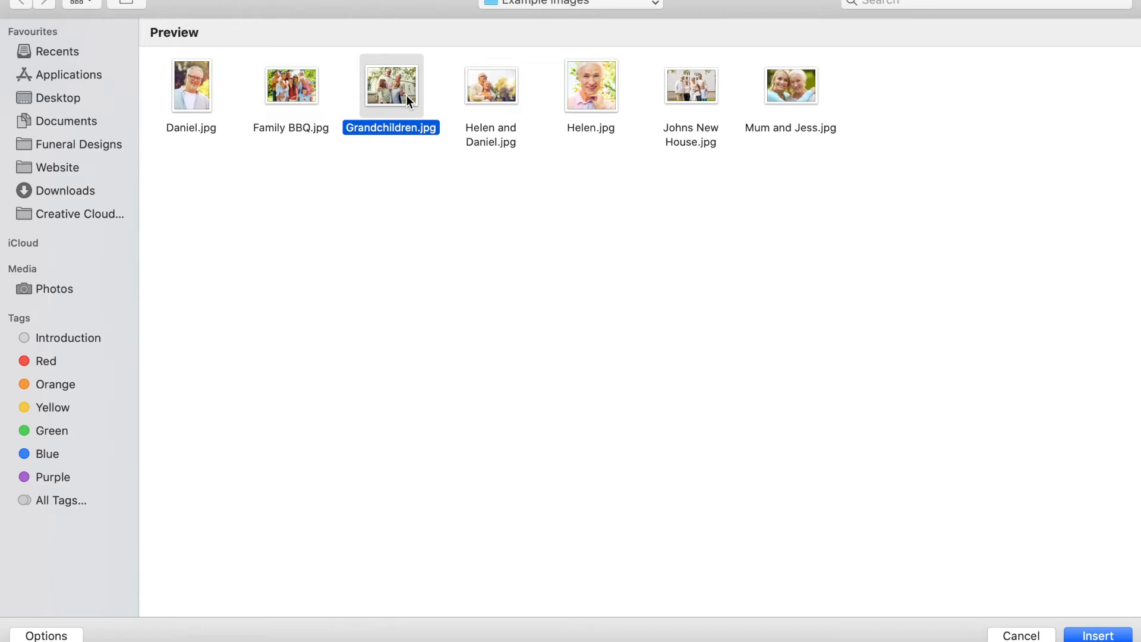
{"action": "key", "text": "space"}
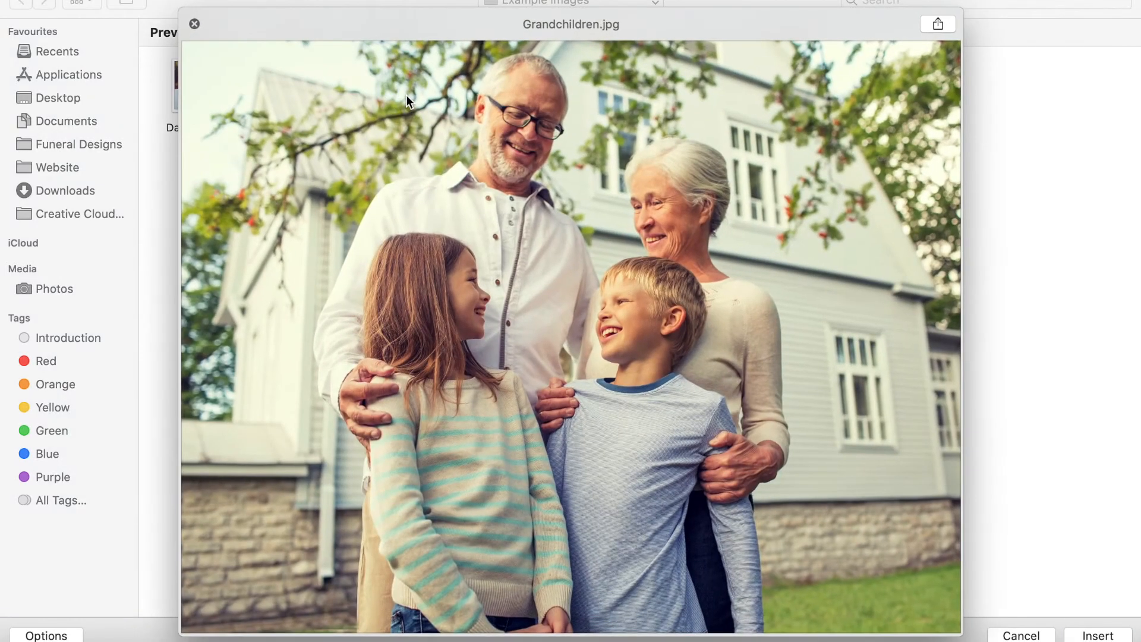
{"action": "key", "text": "space"}
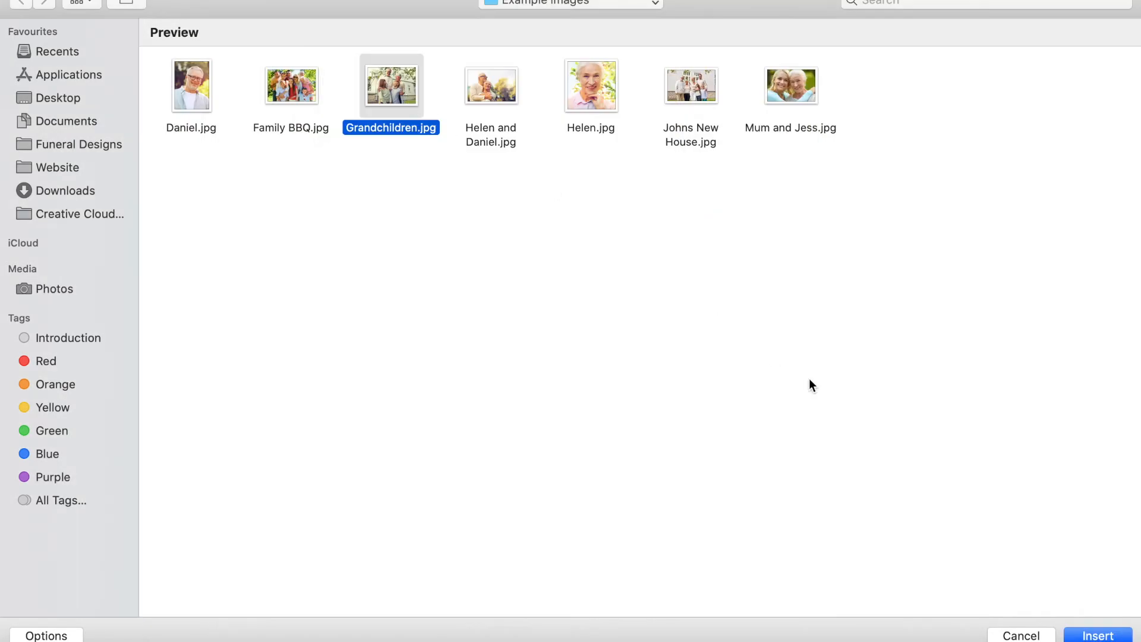
{"action": "left_click", "coordinate": [1098, 635]}
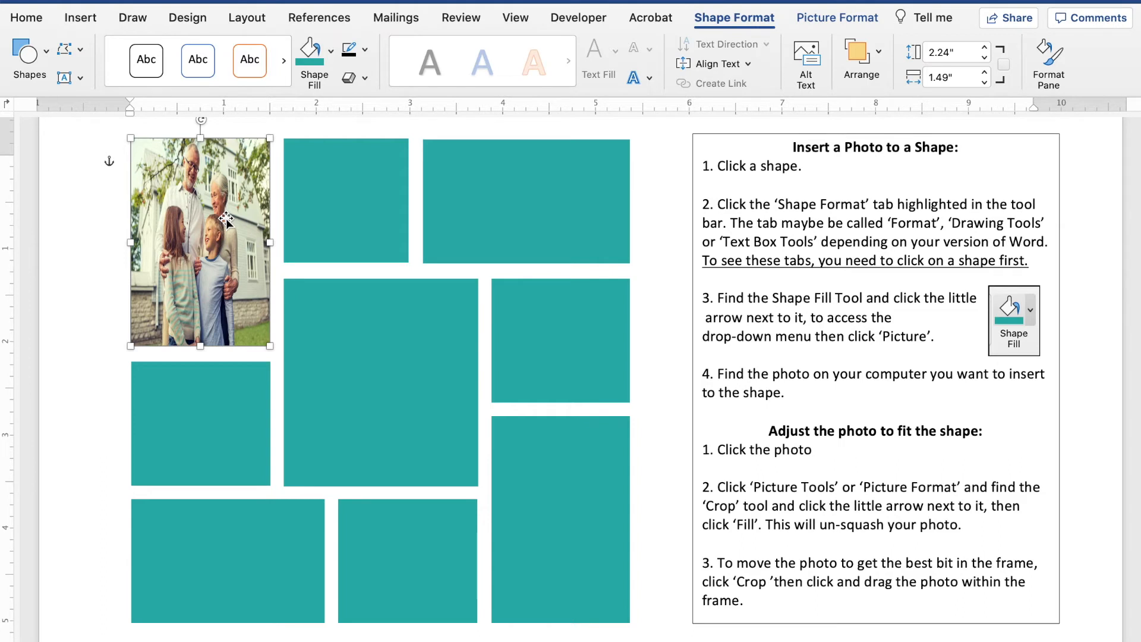
Apply the Fill crop option to the family photo in the upper-left shape to remove its distortion
{"action": "left_click", "coordinate": [668, 153]}
{"action": "left_click", "coordinate": [241, 174]}
{"action": "left_click", "coordinate": [860, 24]}
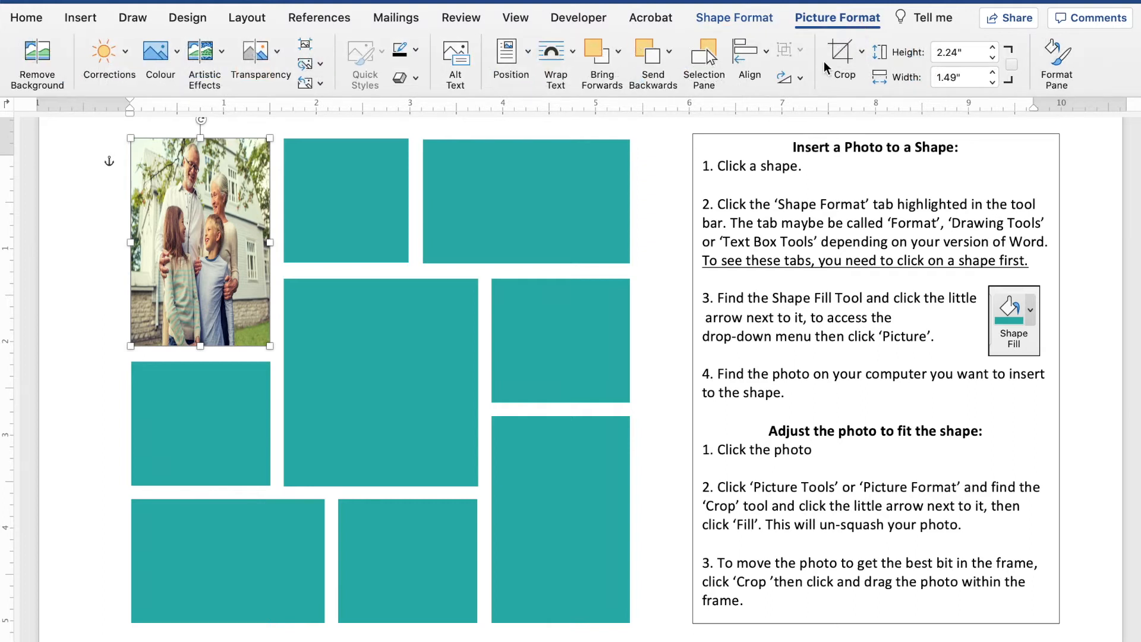
{"action": "left_click", "coordinate": [864, 59]}
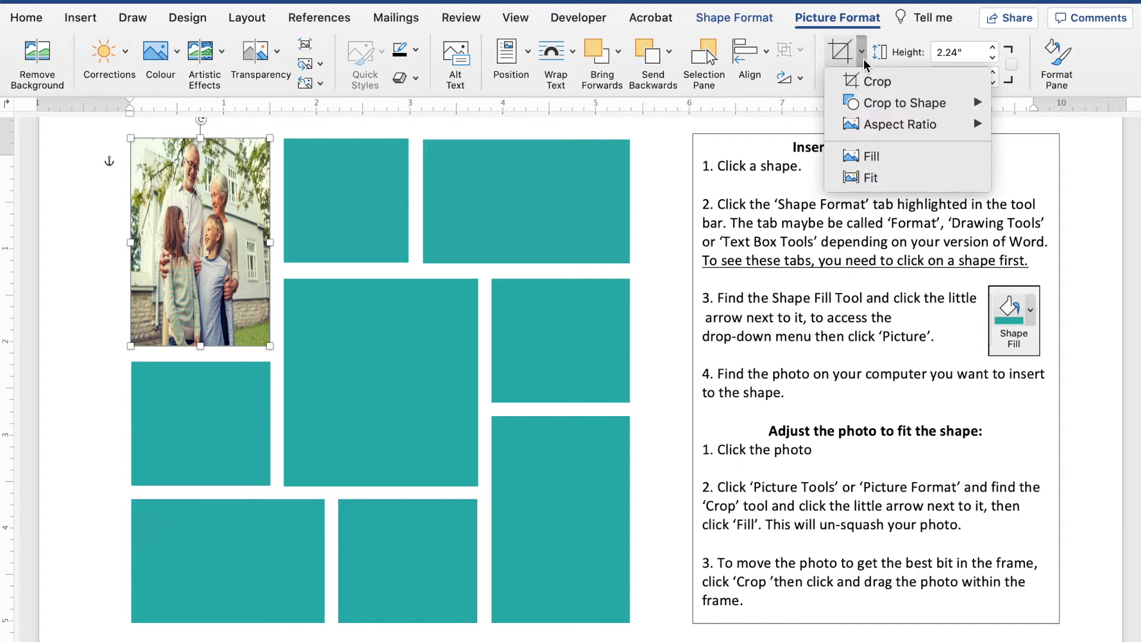
{"action": "left_click", "coordinate": [903, 155]}
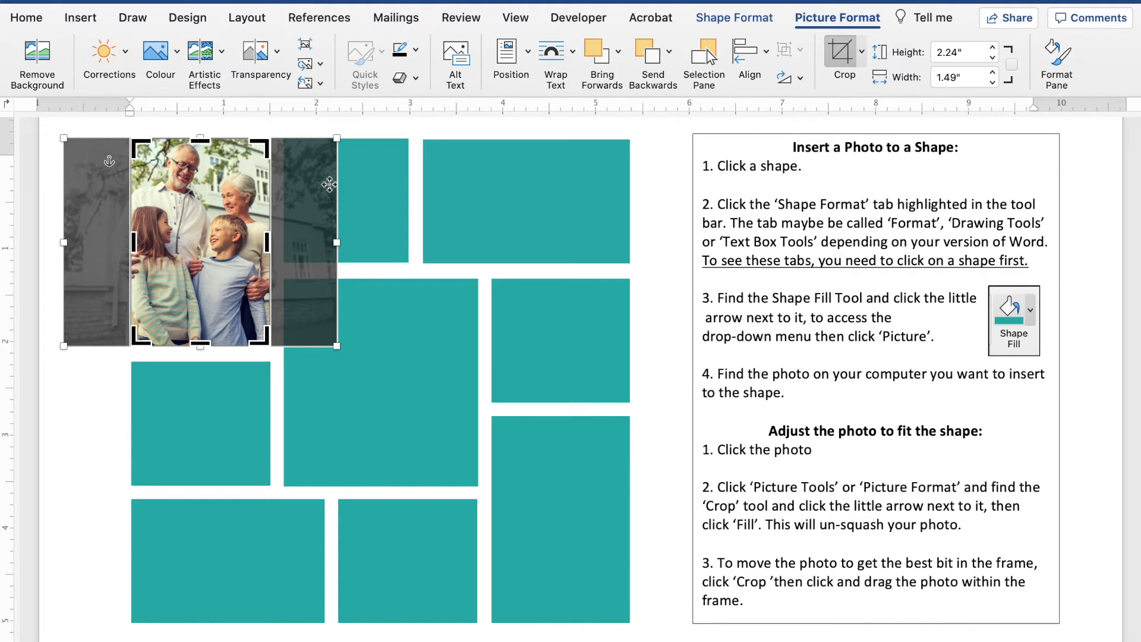
Shift the family photo slightly right within its crop frame, try a larger scale, restore the smaller one and finish cropping
{"action": "left_click", "coordinate": [205, 201]}
{"action": "left_click_drag", "start_coordinate": [205, 201], "coordinate": [232, 201]}
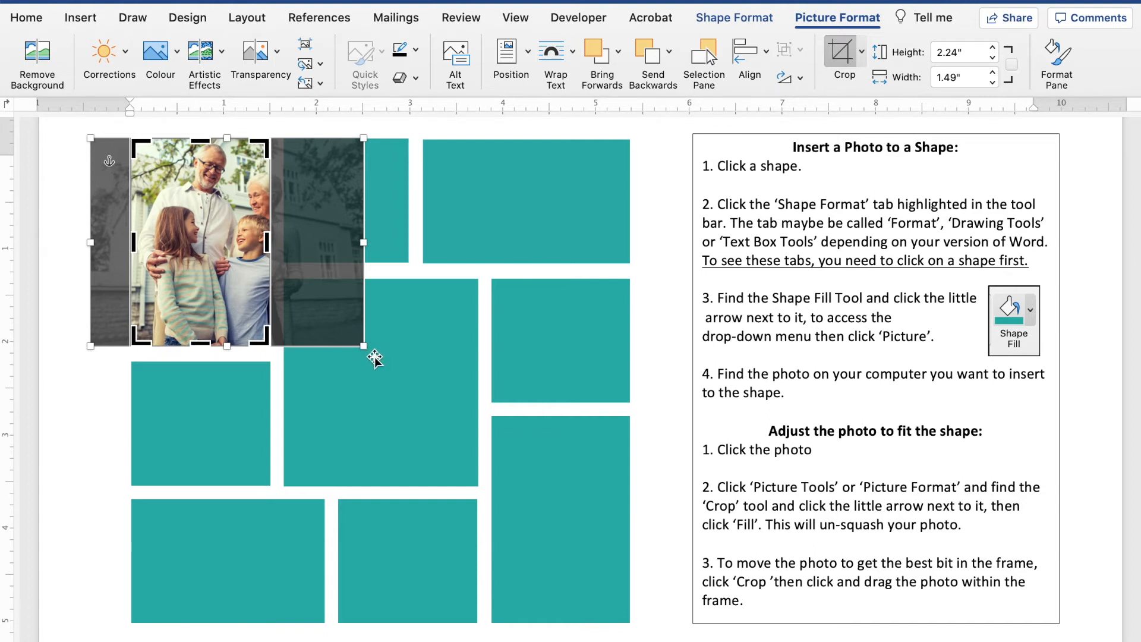
{"action": "left_click_drag", "start_coordinate": [364, 348], "coordinate": [421, 394]}
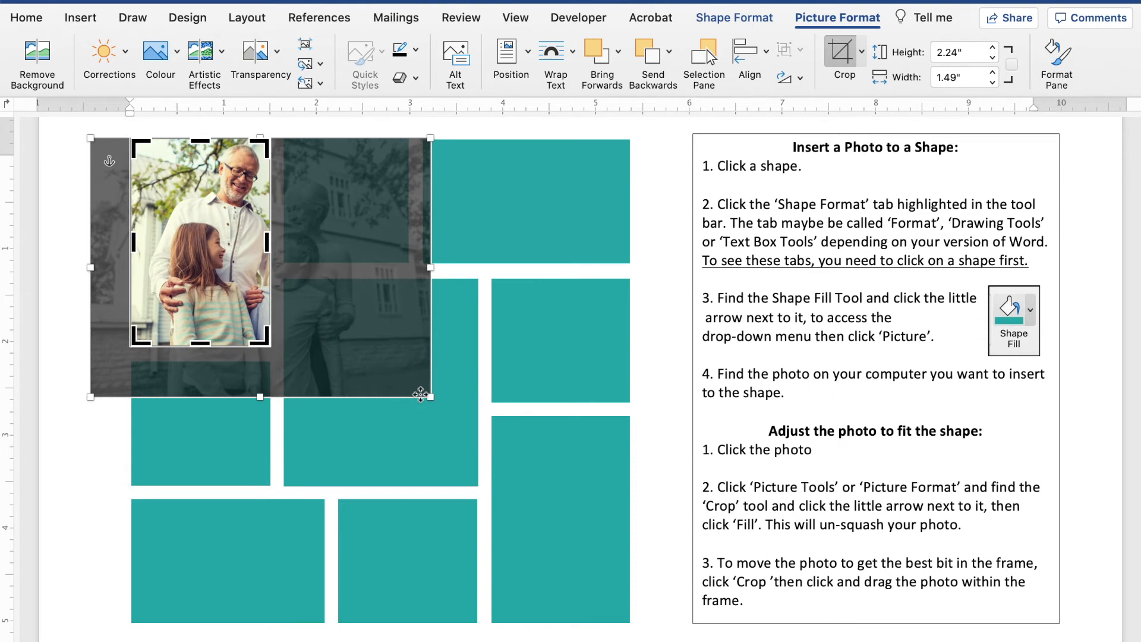
{"action": "left_click_drag", "start_coordinate": [431, 398], "coordinate": [351, 346]}
{"action": "left_click_drag", "start_coordinate": [217, 256], "coordinate": [205, 253]}
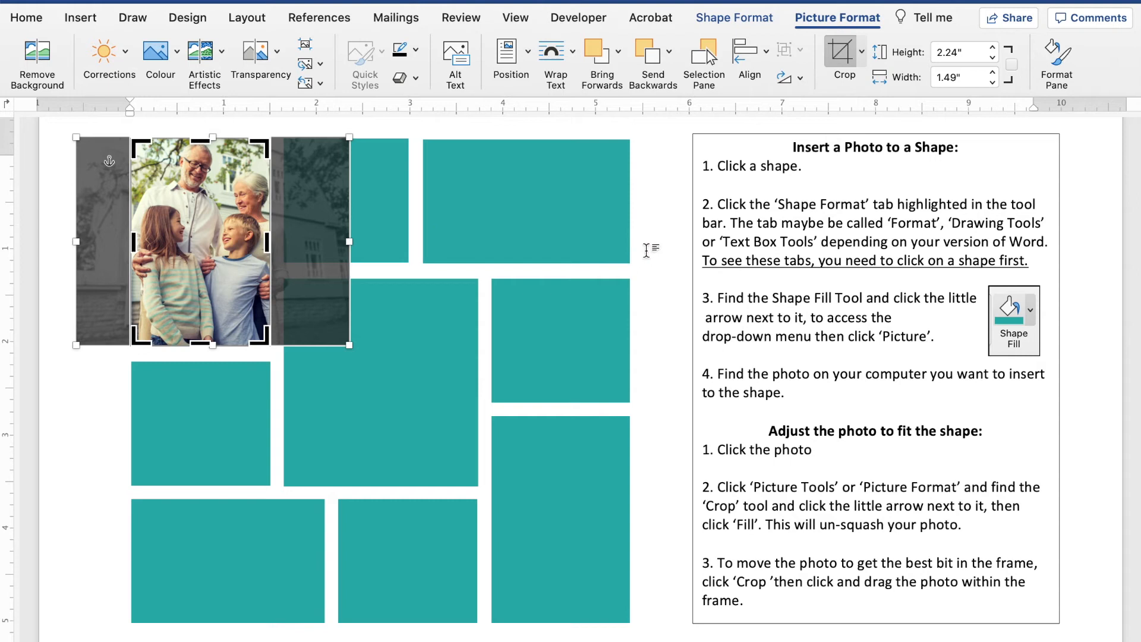
{"action": "left_click", "coordinate": [646, 251]}
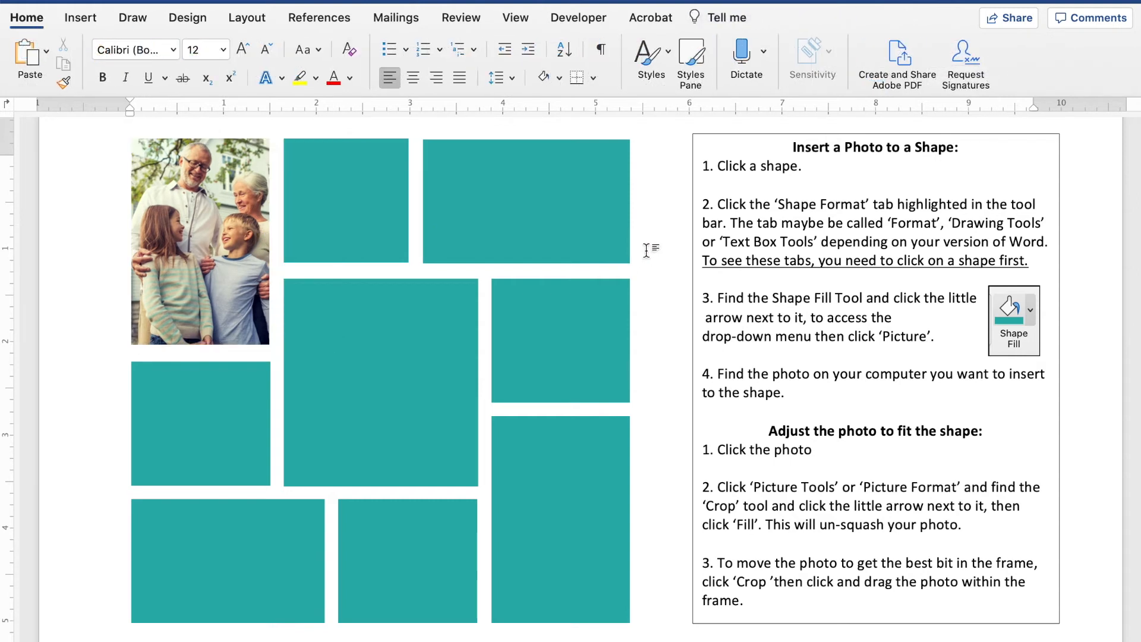
Fill the large central shape with the close-up portrait of the white-haired woman, previewing it before insertion and checking it up close afterward
{"action": "left_click", "coordinate": [389, 362]}
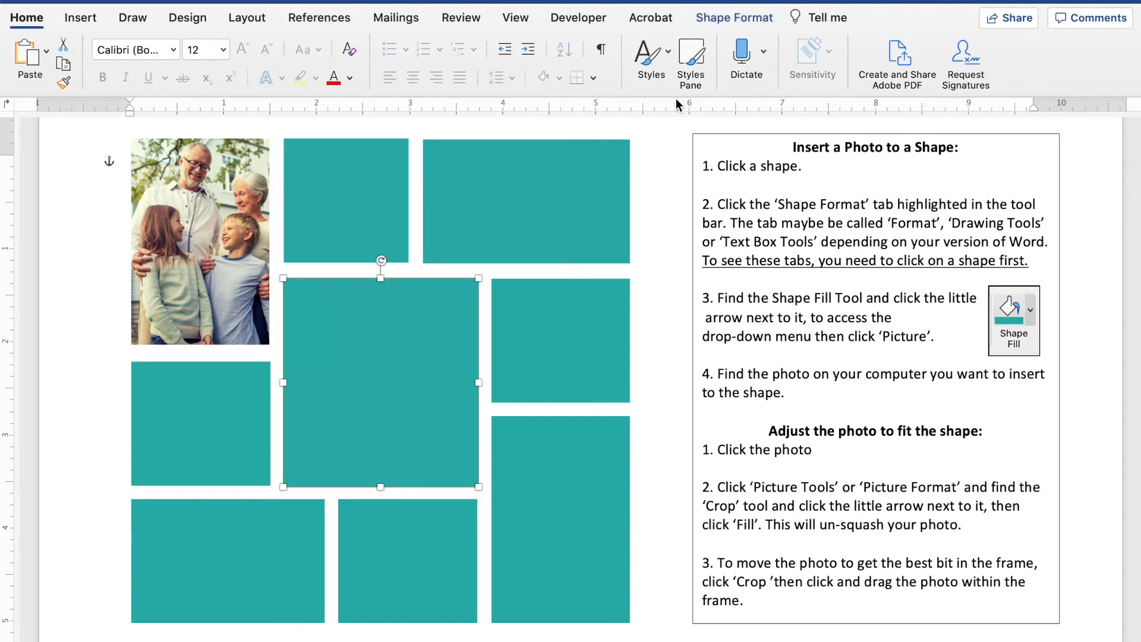
{"action": "left_click", "coordinate": [762, 20]}
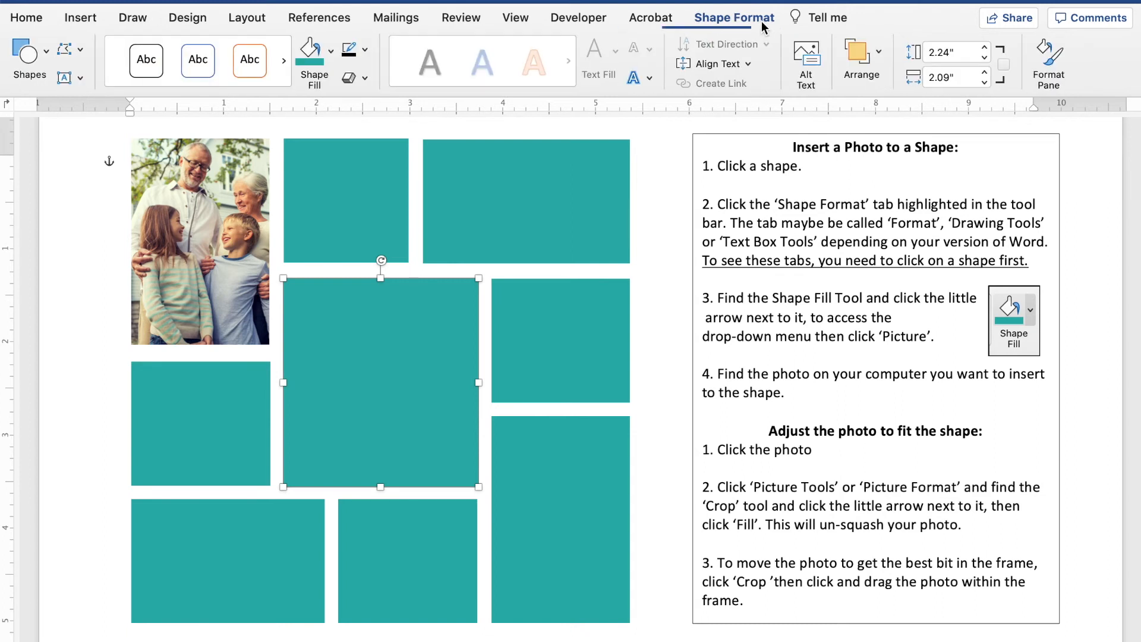
{"action": "left_click", "coordinate": [331, 53]}
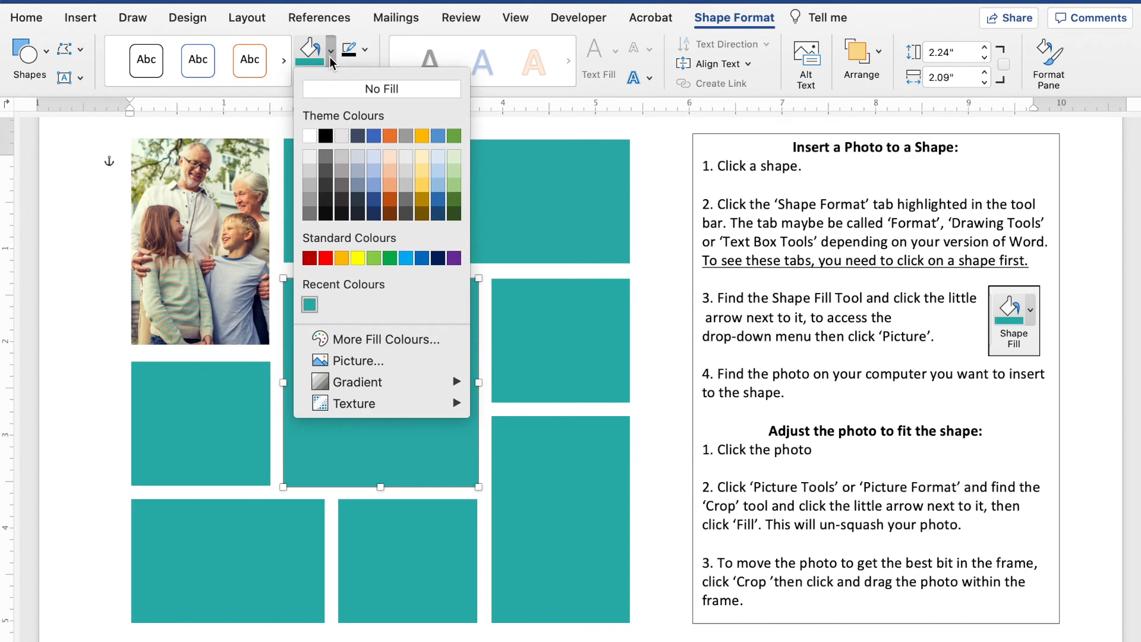
{"action": "left_click", "coordinate": [422, 368]}
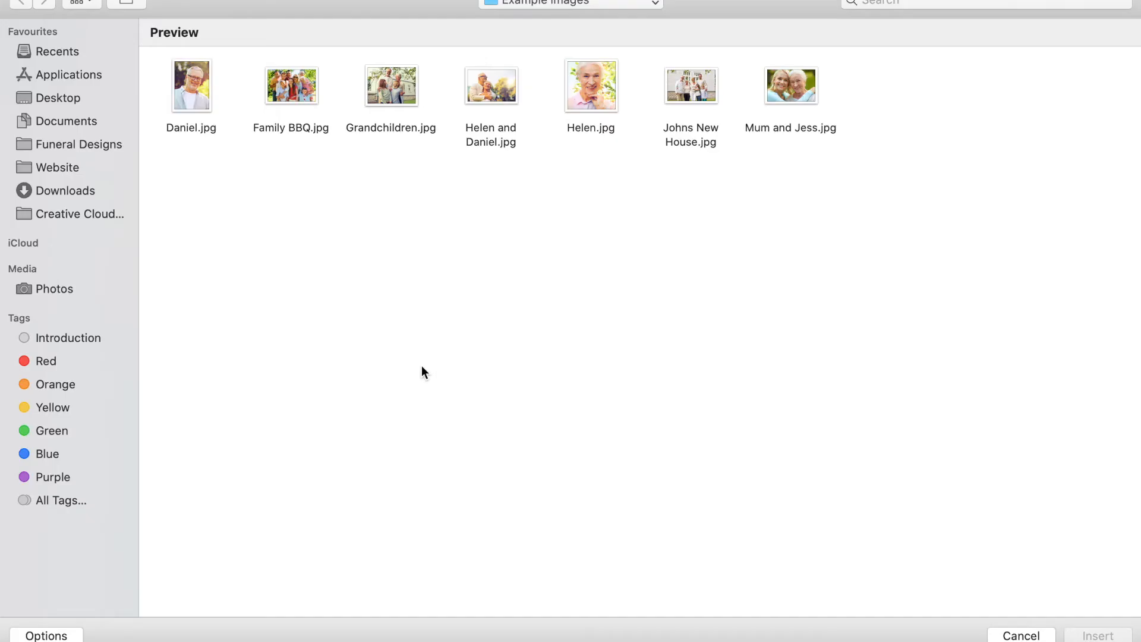
{"action": "left_click", "coordinate": [583, 104]}
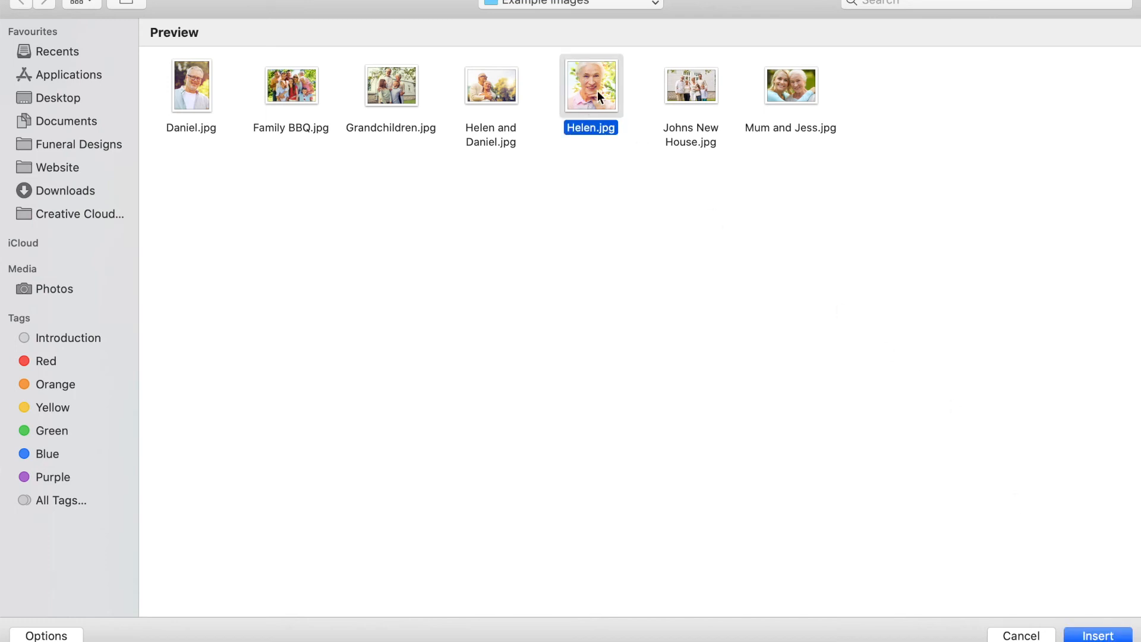
{"action": "key", "text": "space"}
{"action": "key", "text": "space"}
{"action": "left_click", "coordinate": [1099, 634]}
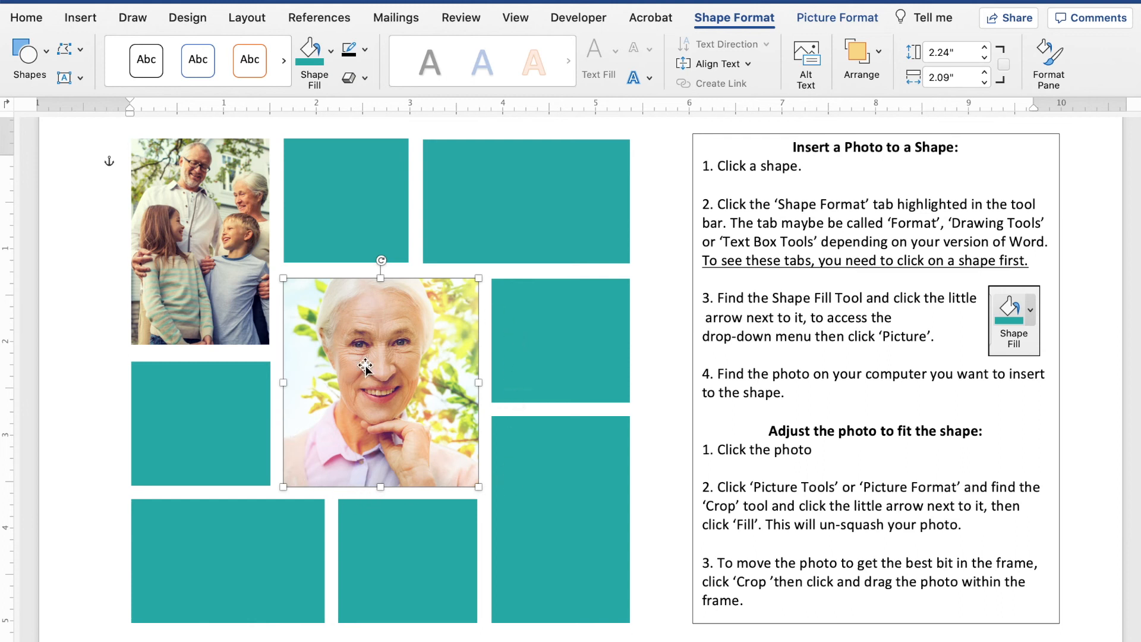
{"action": "scroll", "coordinate": [366, 367], "scroll_direction": "up", "scroll_amount": 10}
{"action": "scroll", "coordinate": [366, 367], "scroll_direction": "down", "scroll_amount": 2}
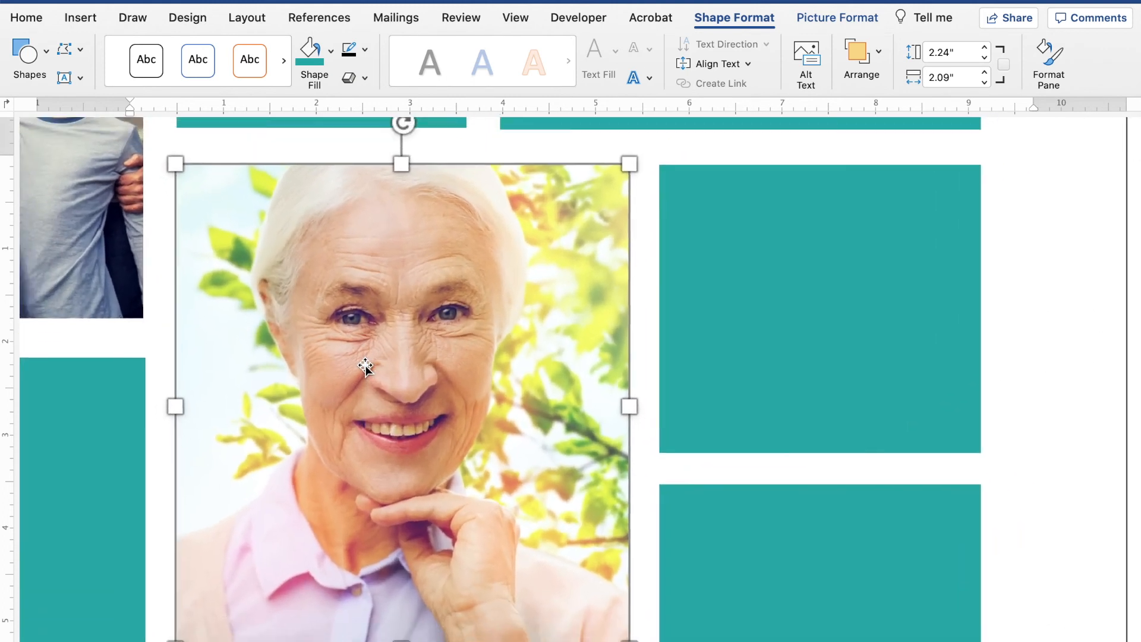
{"action": "scroll", "coordinate": [365, 366], "scroll_direction": "down", "scroll_amount": 10}
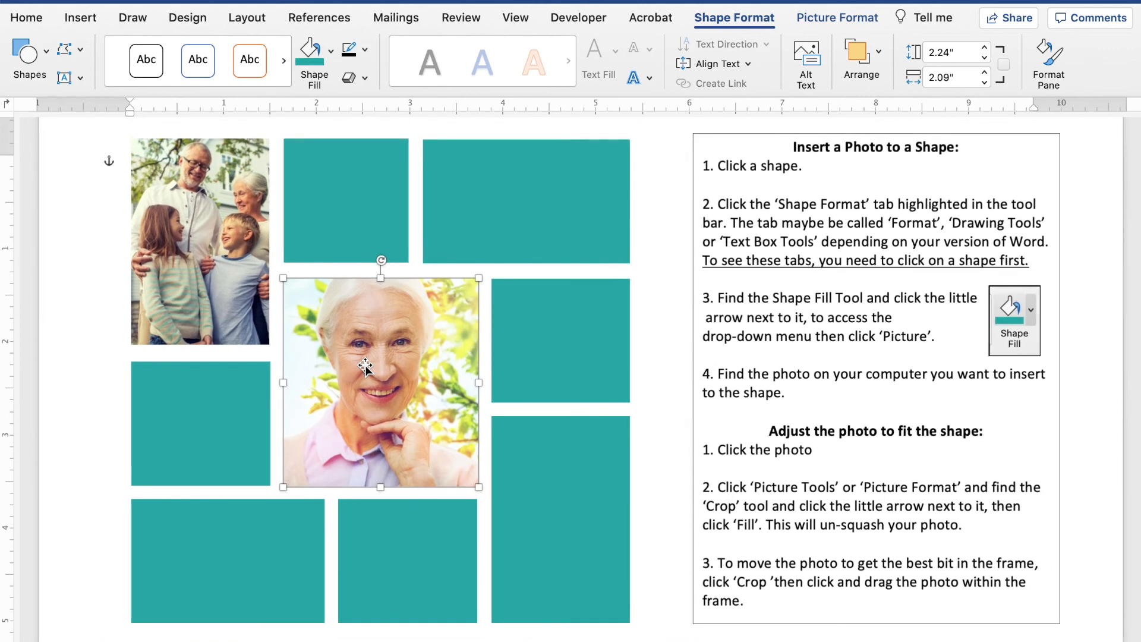
Select the small square shape in the middle of the collage's top row
{"action": "left_click", "coordinate": [347, 187]}
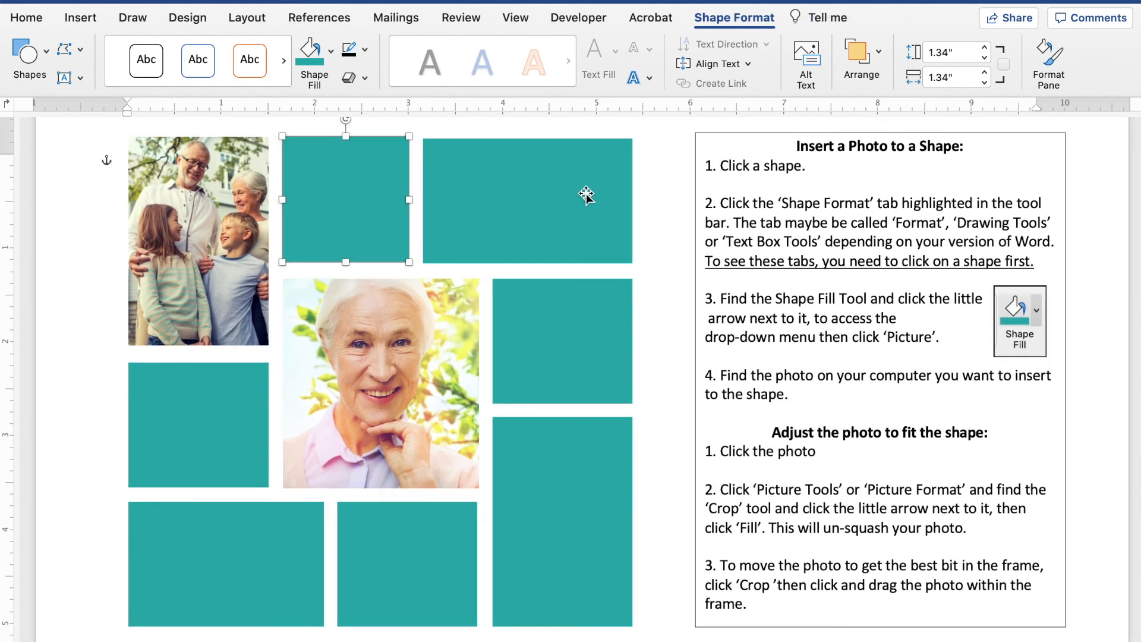